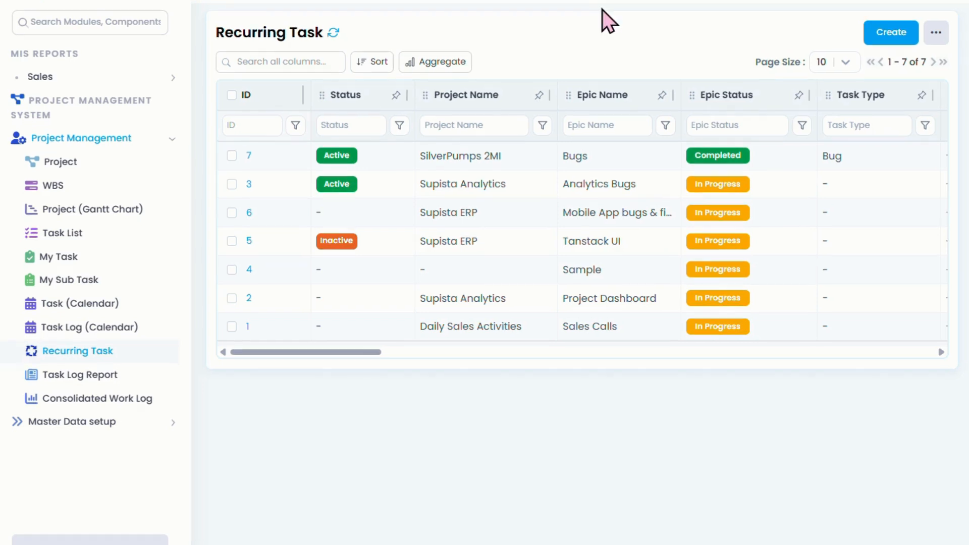
Step: Start a new recurring task record and set its status to Active
click(890, 35)
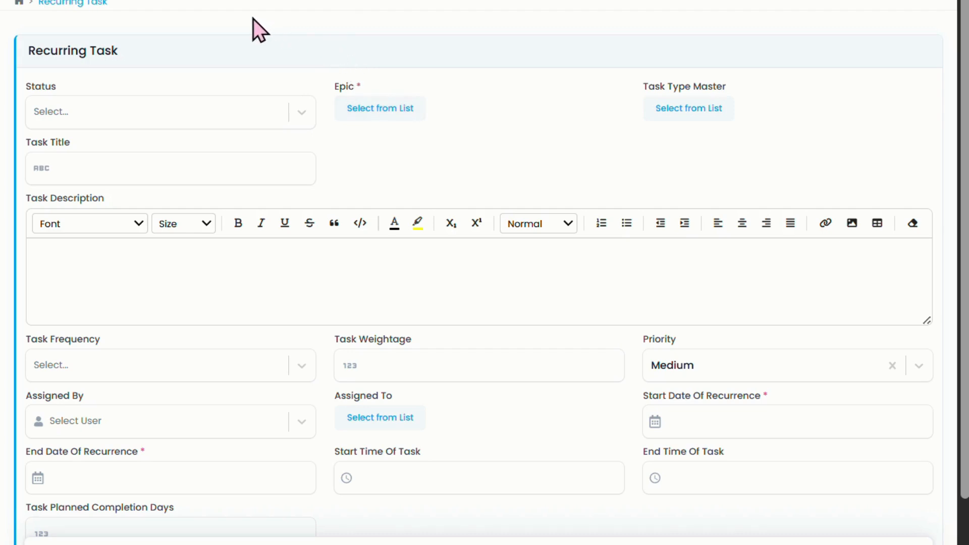
scroll(192, 59, down, 1)
click(193, 60)
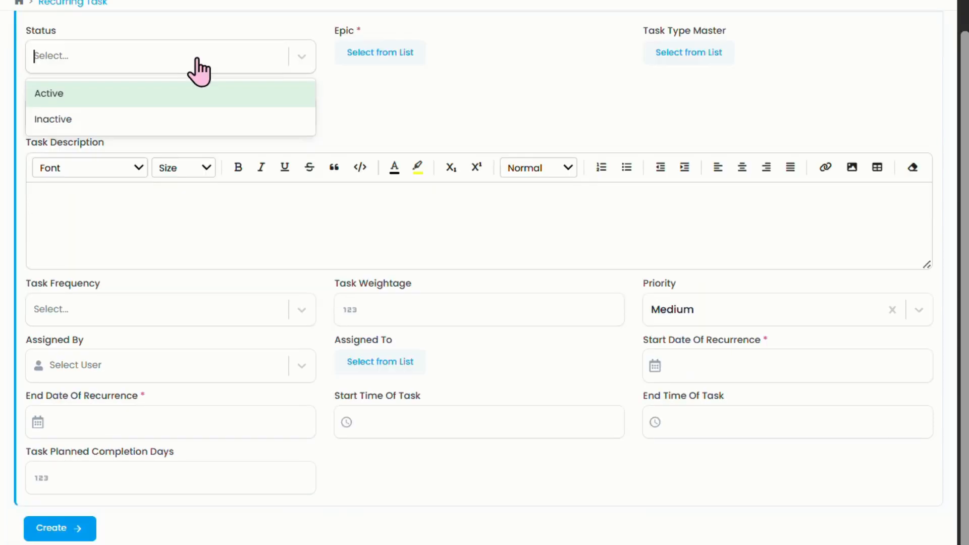
click(132, 94)
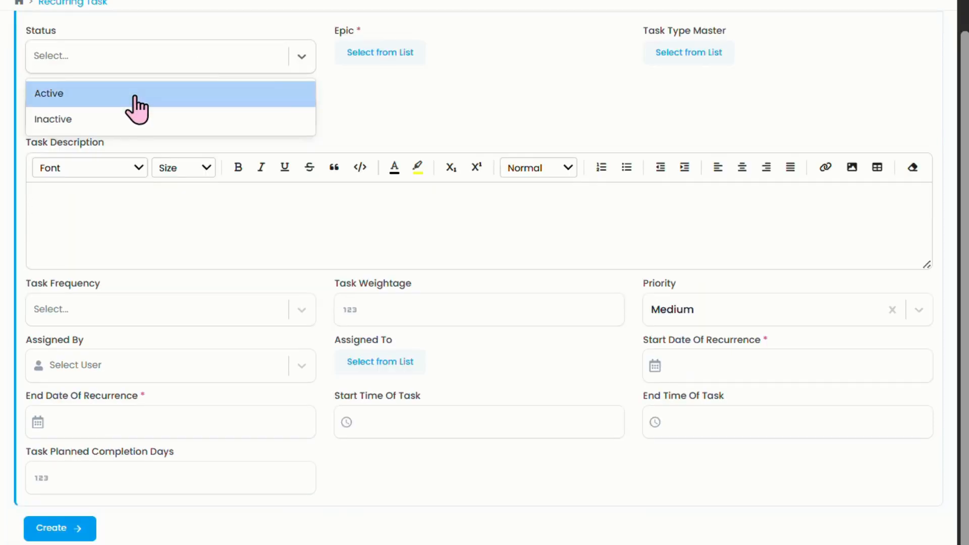
Step: Open the epic list and close it without a choice, and give the task the title "Sample Task"
click(368, 54)
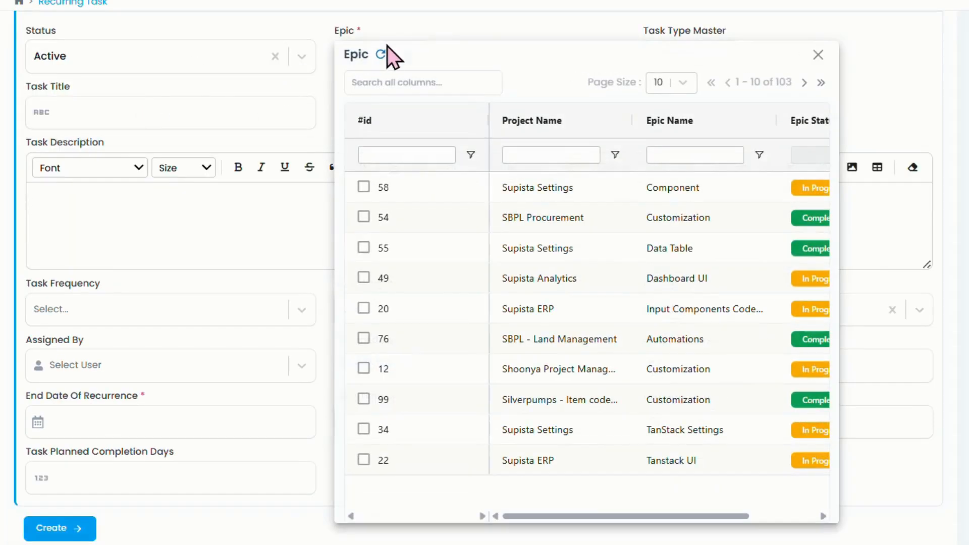
click(500, 24)
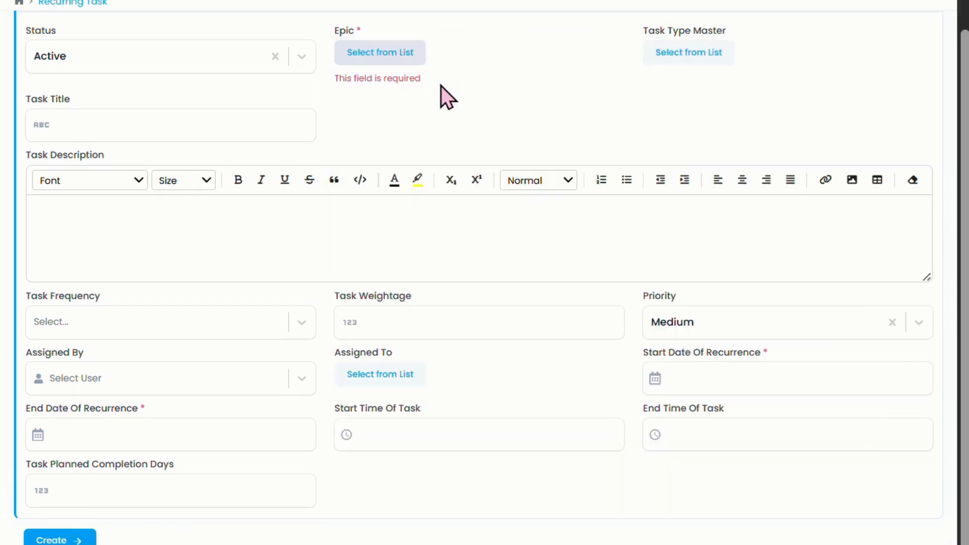
click(204, 124)
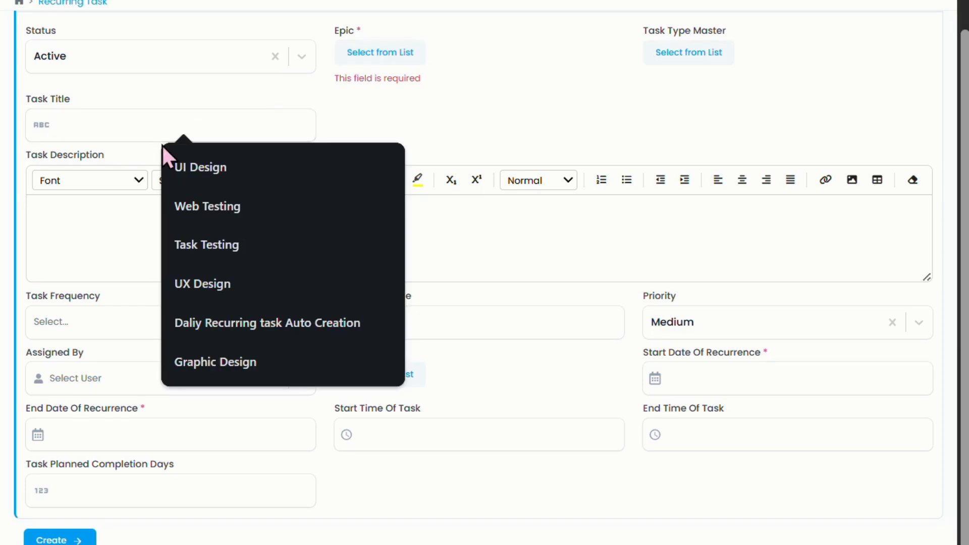
text(Sample)
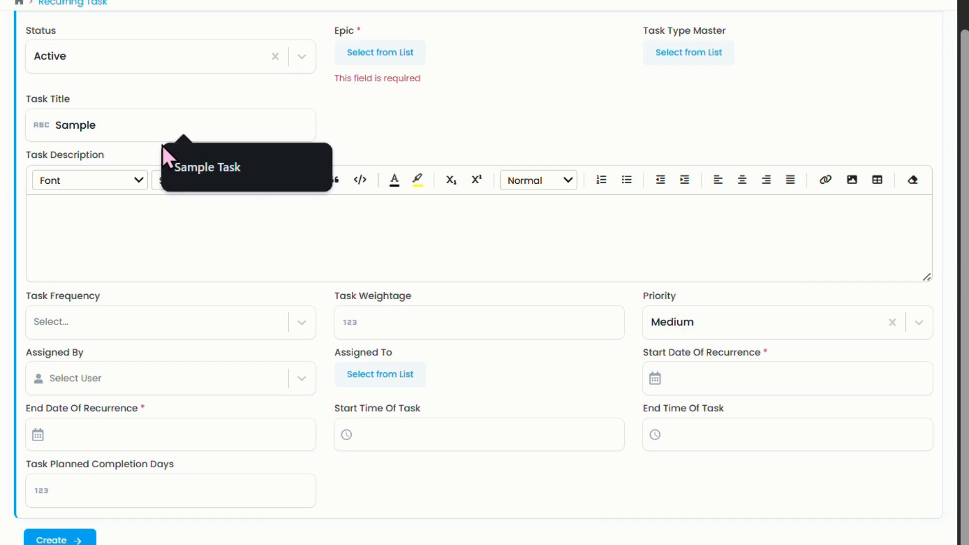
click(162, 144)
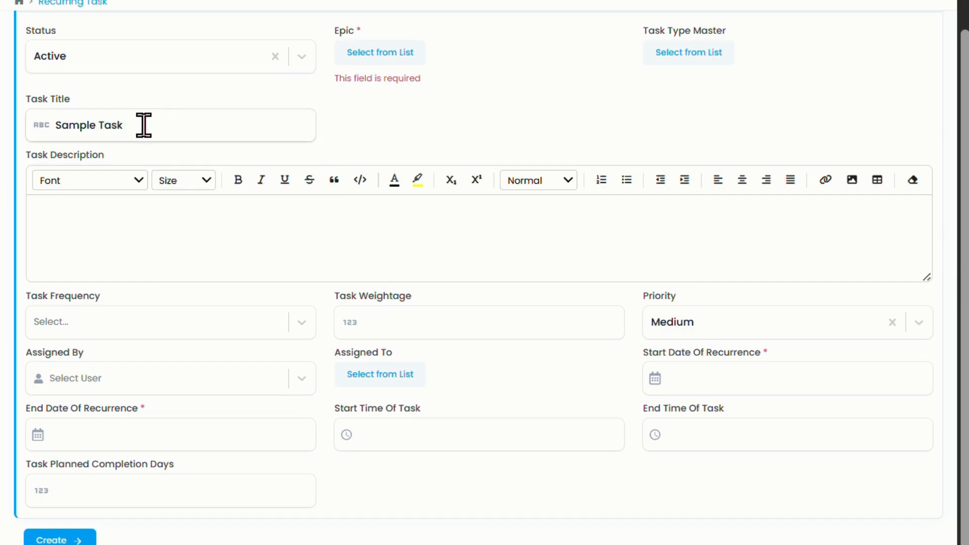
Step: Set the task frequency to Weekly with Monday as the week day
scroll(45, 210, down, 1)
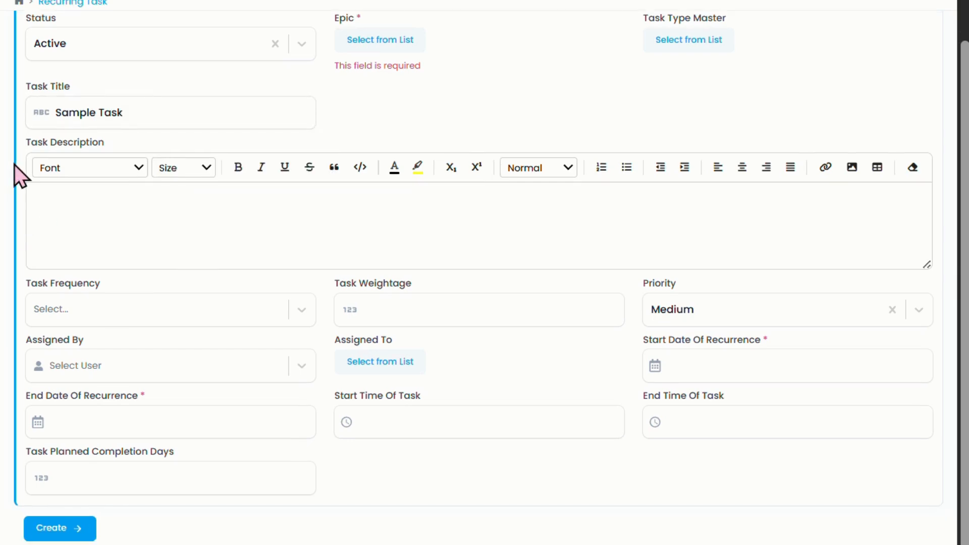
click(91, 319)
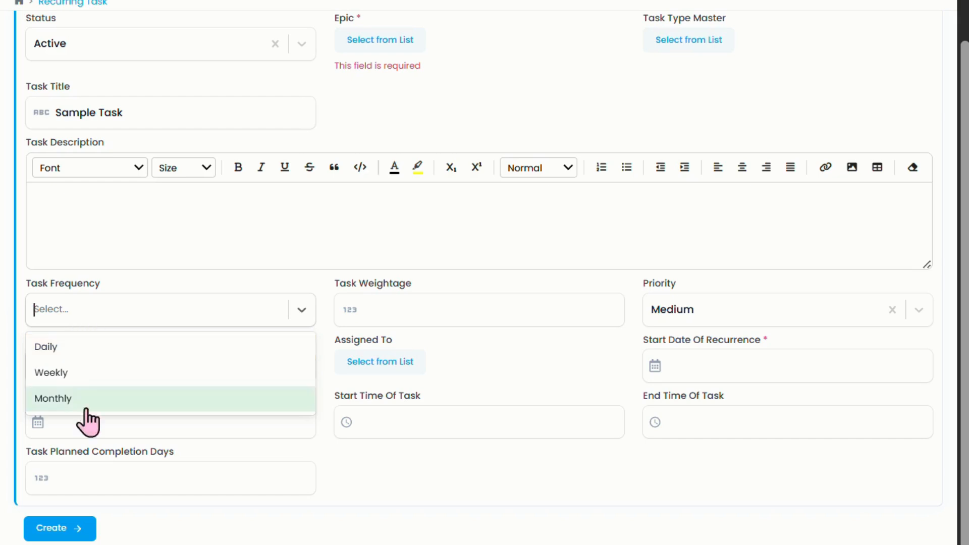
click(96, 373)
click(482, 331)
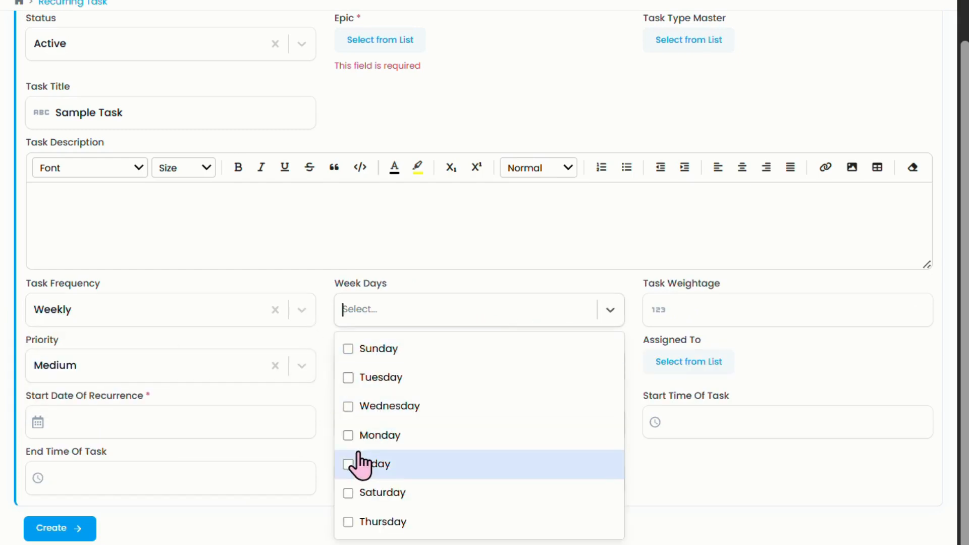
click(353, 437)
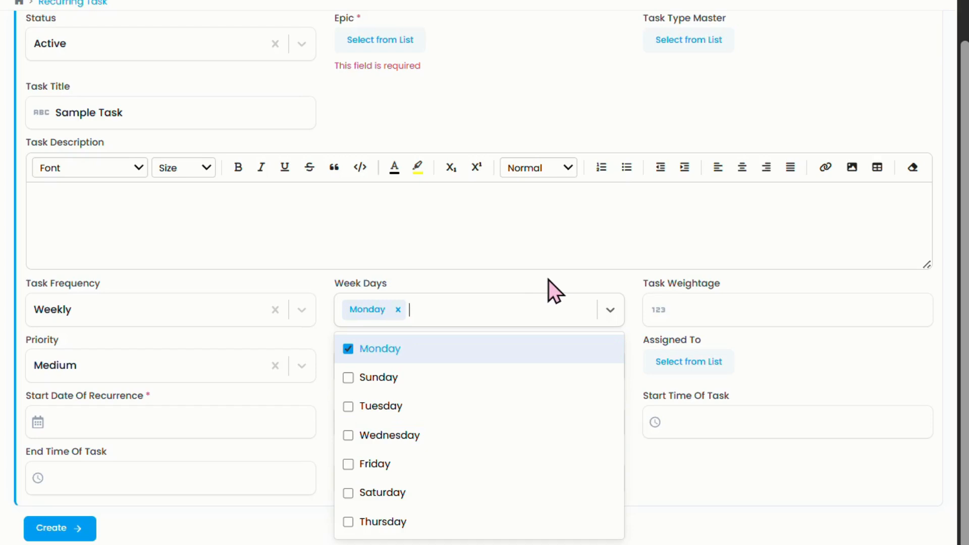
click(548, 280)
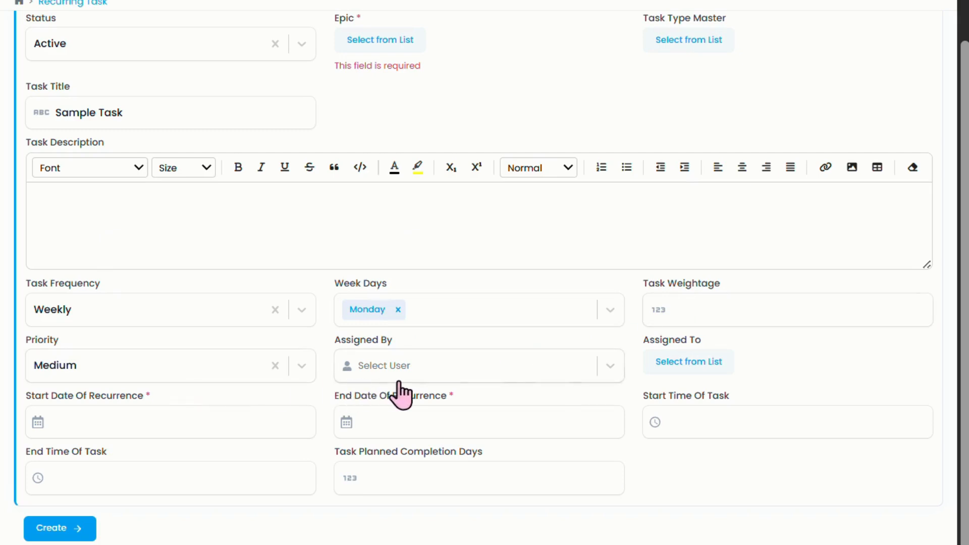
Step: Assign the recurring task to the second employee in the Assigned To list
click(690, 364)
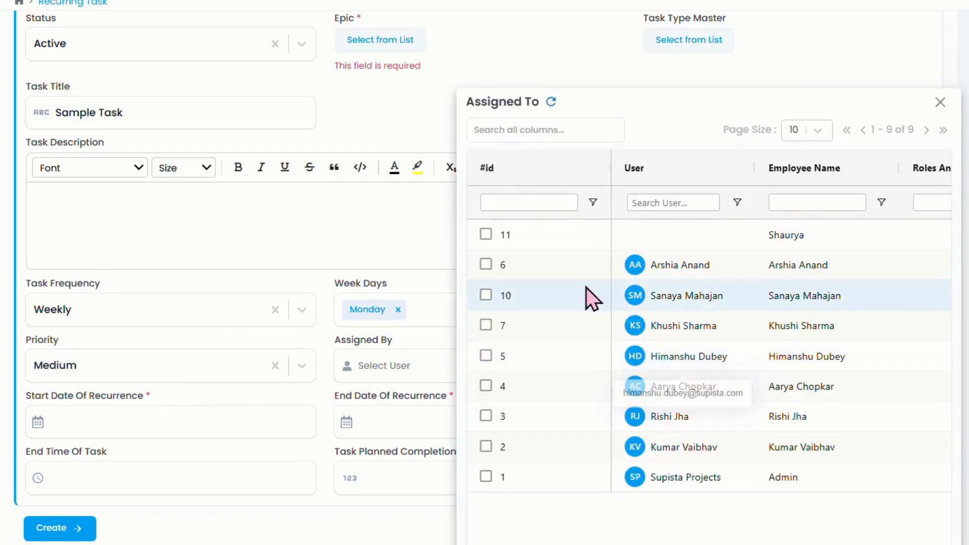
click(486, 264)
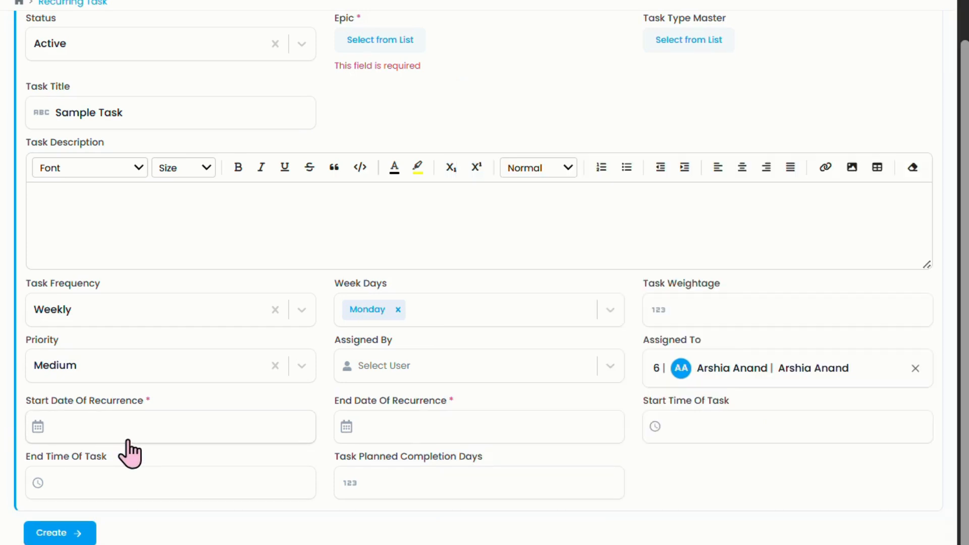
click(119, 442)
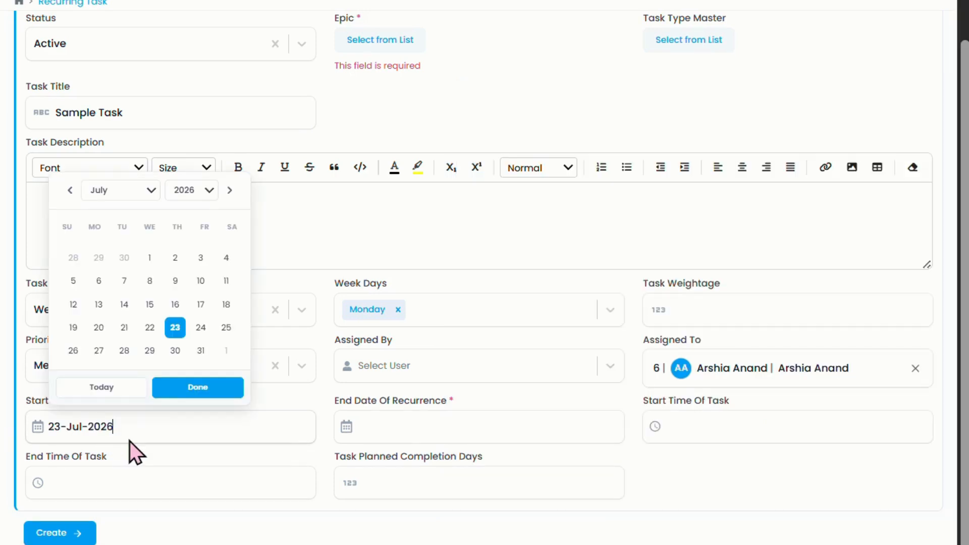
click(493, 434)
click(706, 456)
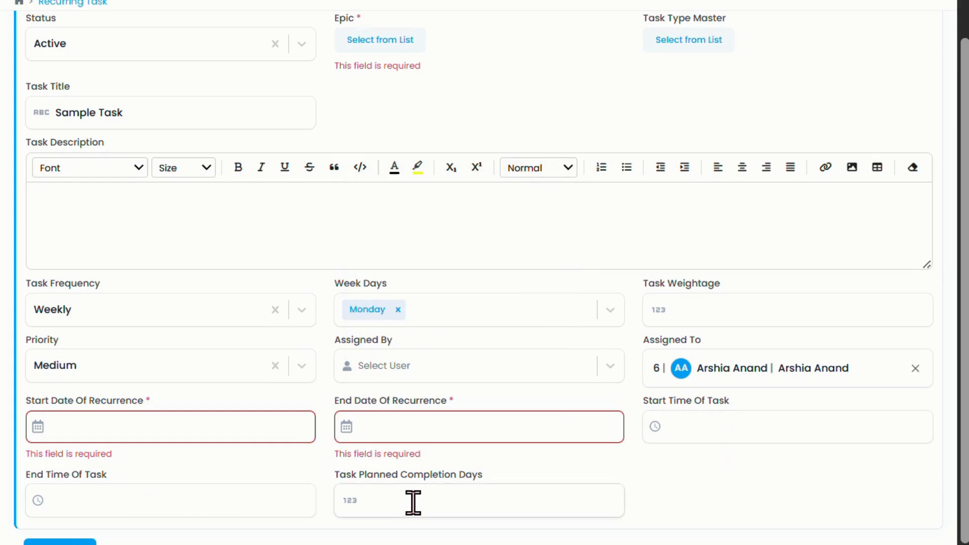
Step: Set the recurrence to start on 23-Jul-2026 and end on 26-Jul-2026
click(195, 438)
click(400, 427)
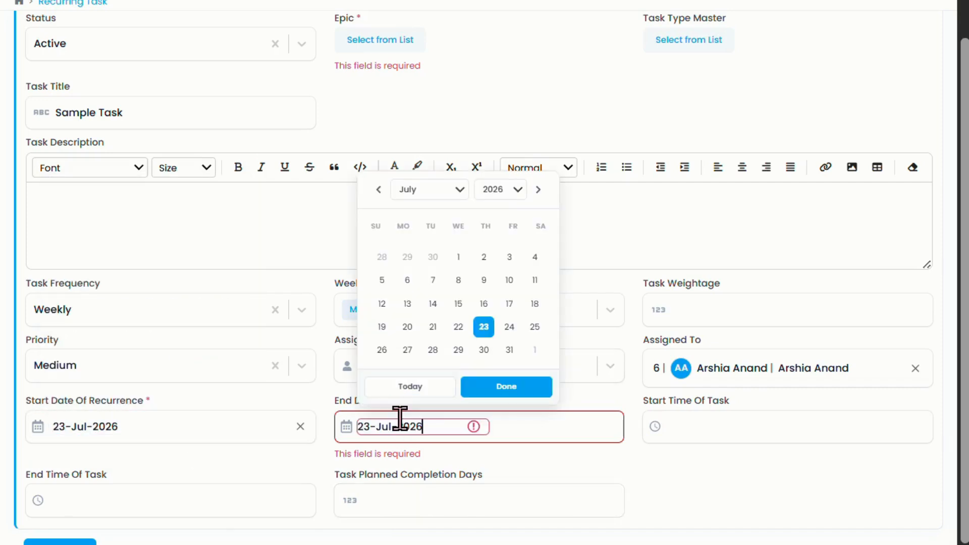
click(509, 333)
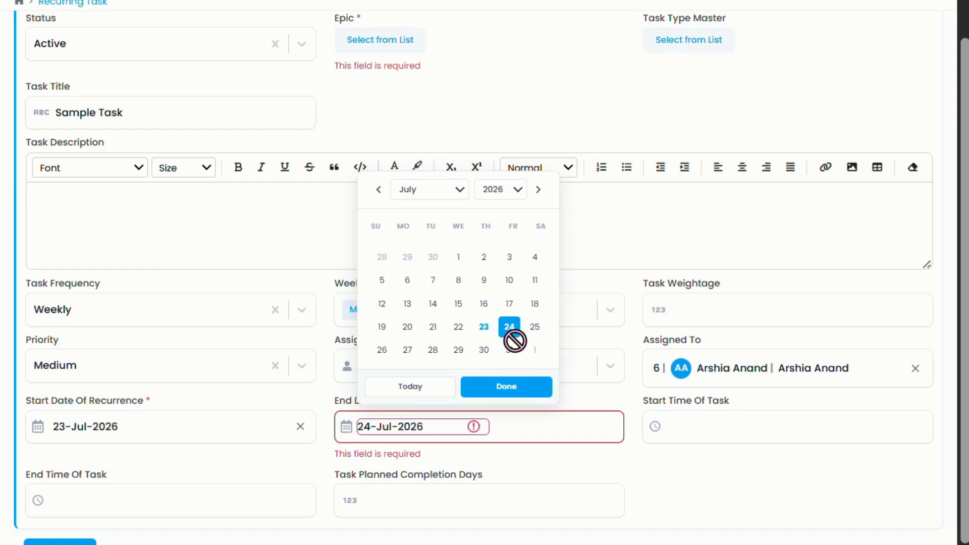
click(528, 388)
click(493, 428)
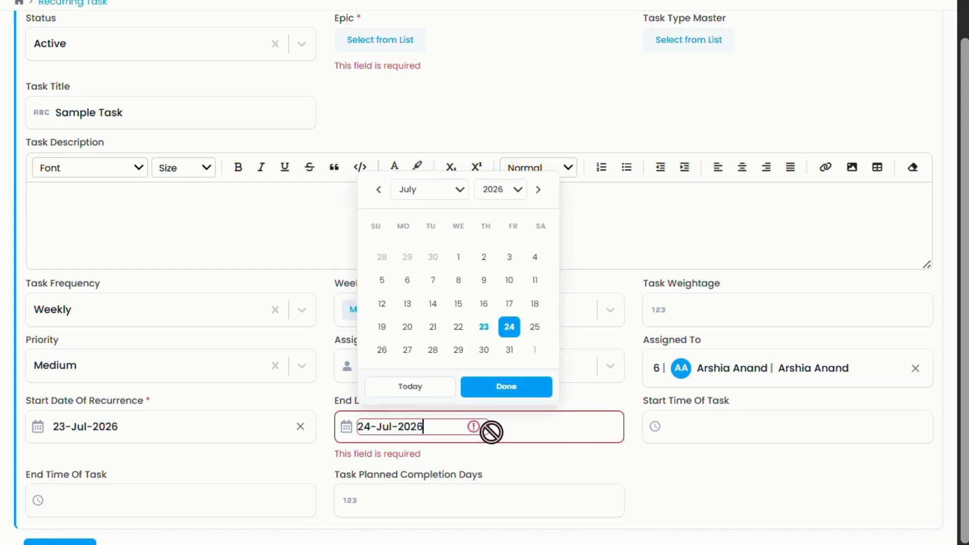
click(381, 350)
click(482, 389)
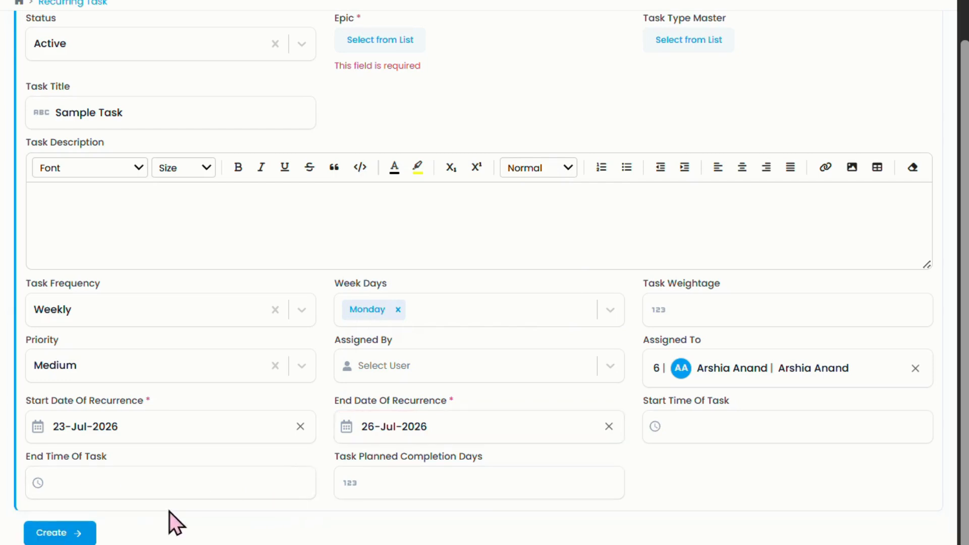
Step: Choose the Component epic of the Supista Settings project for the recurring task
scroll(105, 516, down, 1)
scroll(242, 323, up, 2)
click(381, 117)
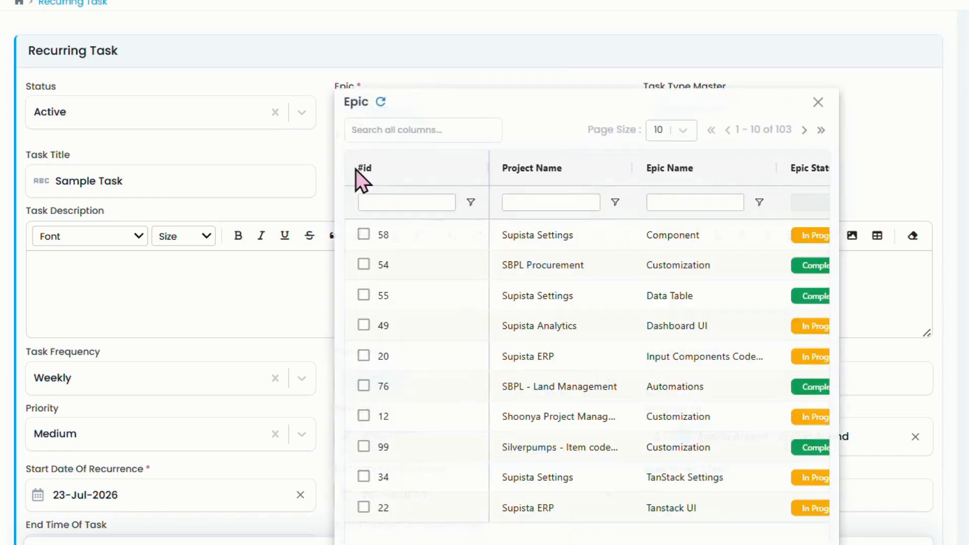
click(363, 234)
Step: Create the recurring task record and close its form to return to the task table
scroll(83, 521, down, 2)
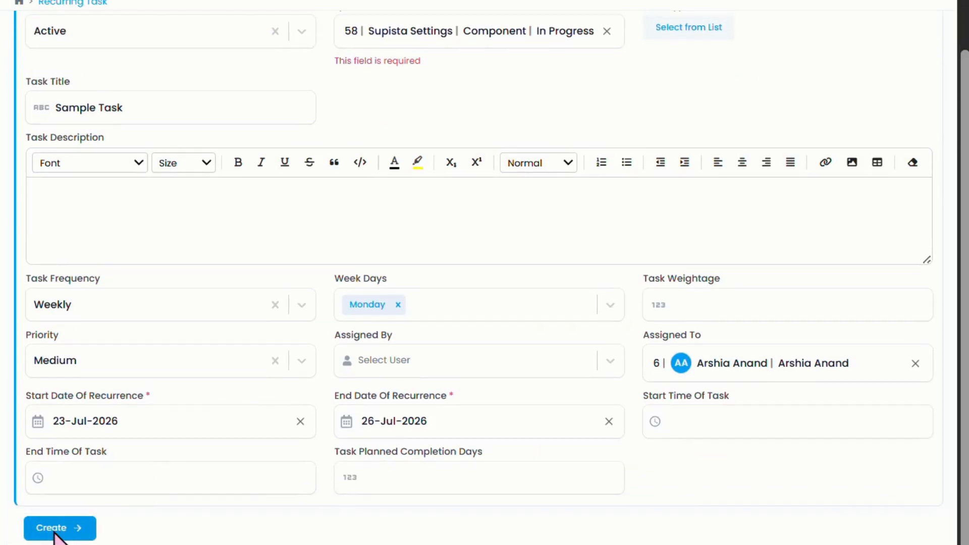
click(89, 535)
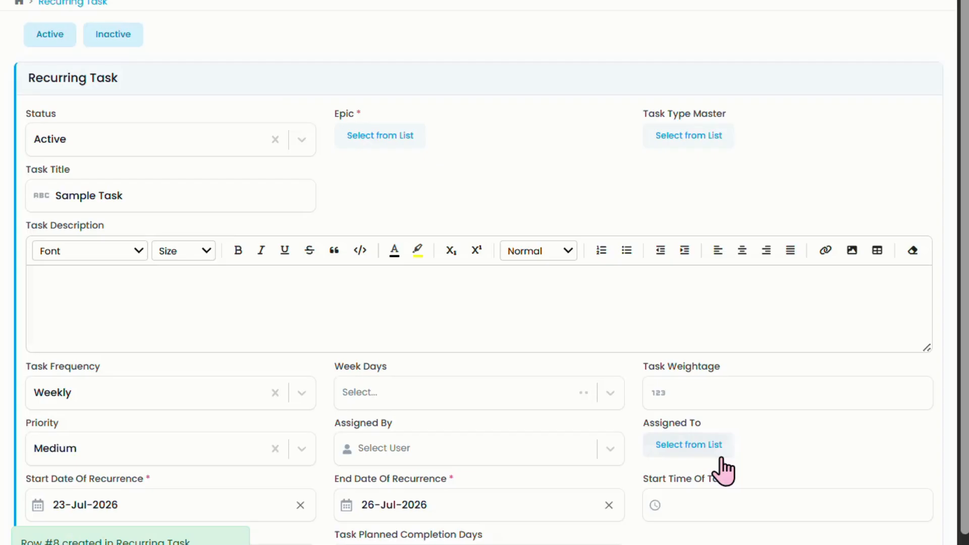
click(938, 2)
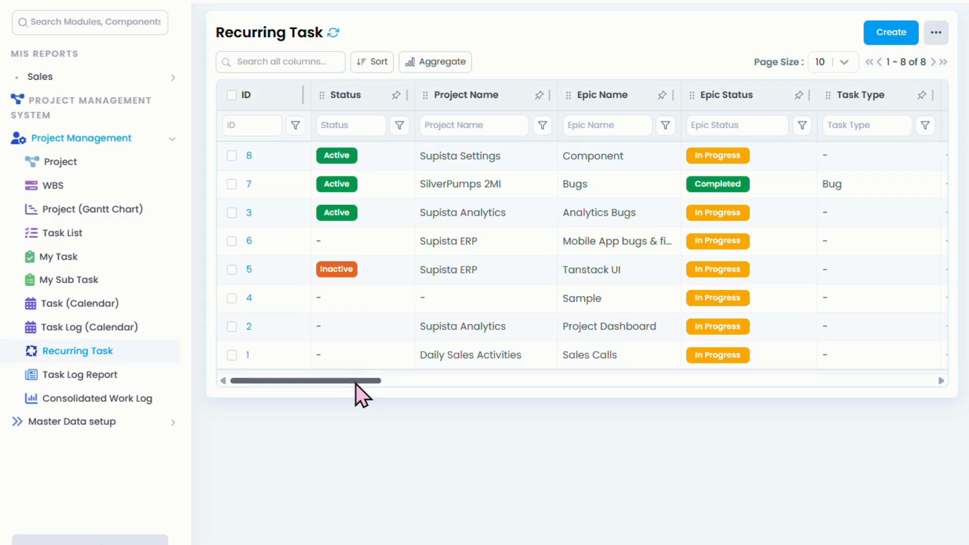
Step: Examine the new task's entries across all columns of the Recurring Task table, through to the planned completion days
drag(355, 384, 462, 393)
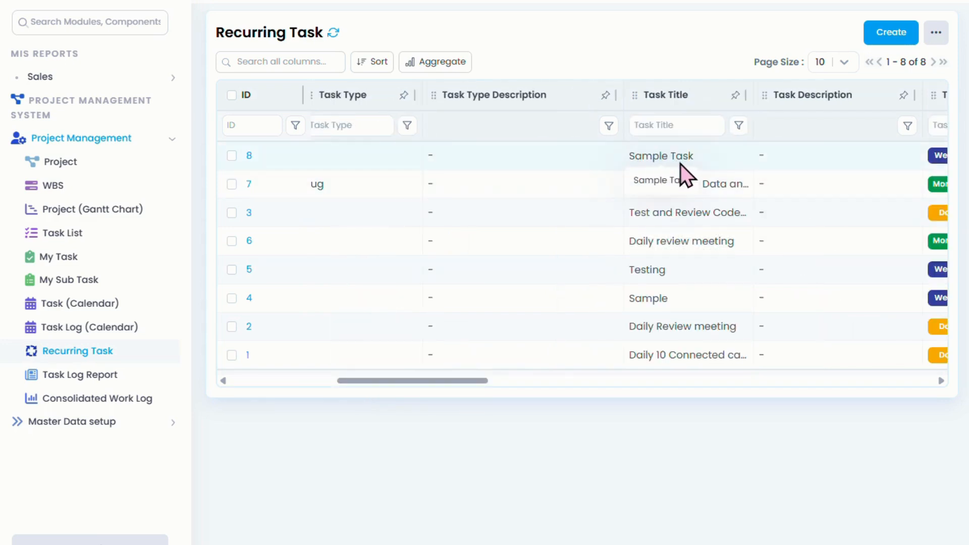
drag(462, 381, 296, 381)
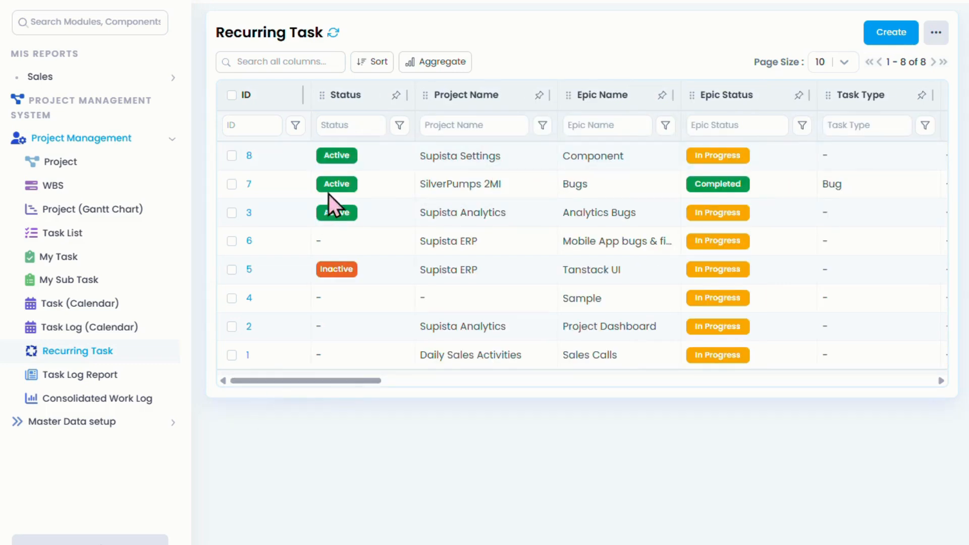
drag(340, 380, 815, 306)
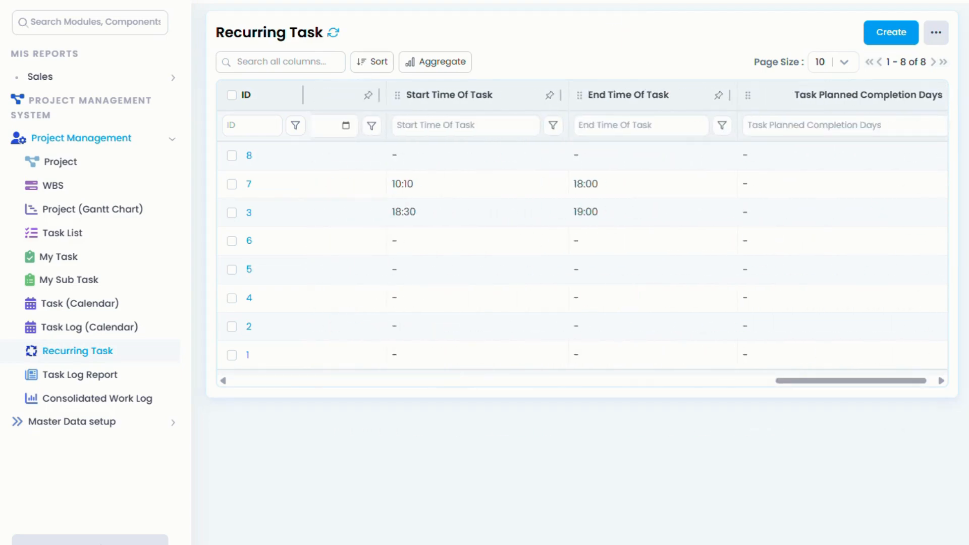
drag(818, 1, 825, 1)
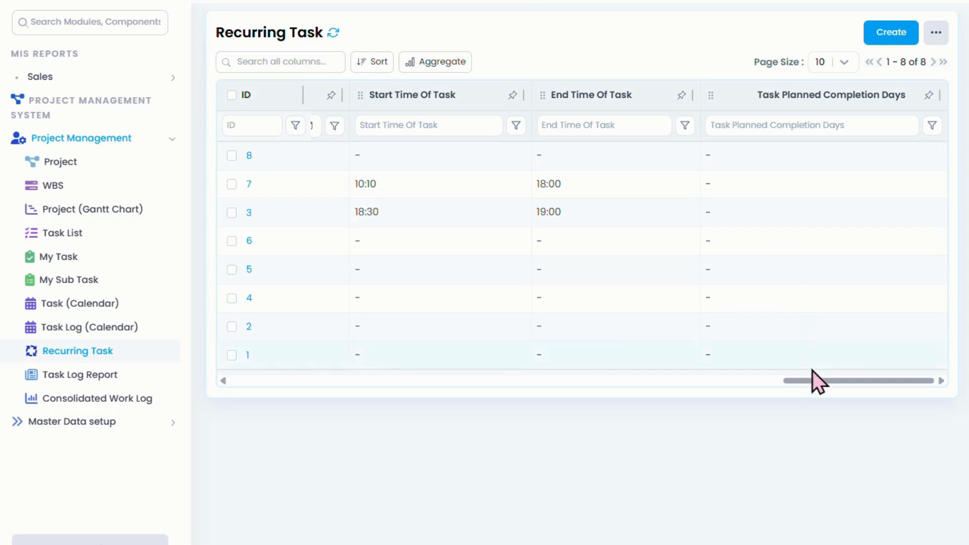
drag(813, 381, 249, 410)
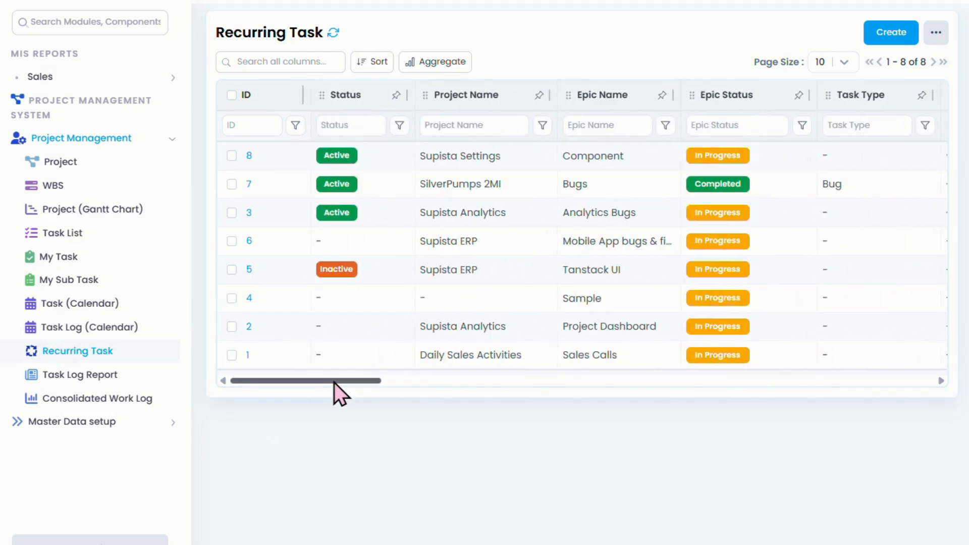
Step: Filter the recurring tasks to those with Inactive status, and clear the filter
click(400, 127)
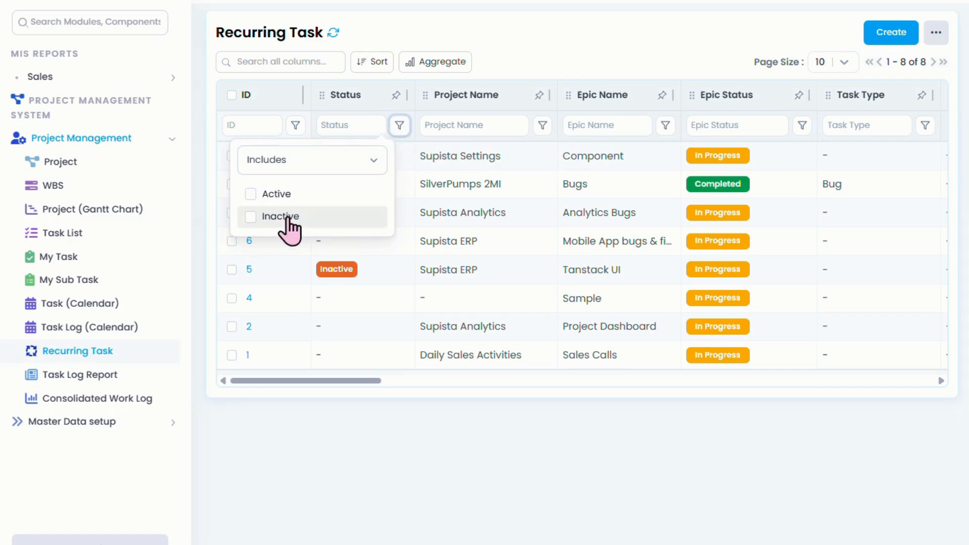
click(251, 217)
click(638, 51)
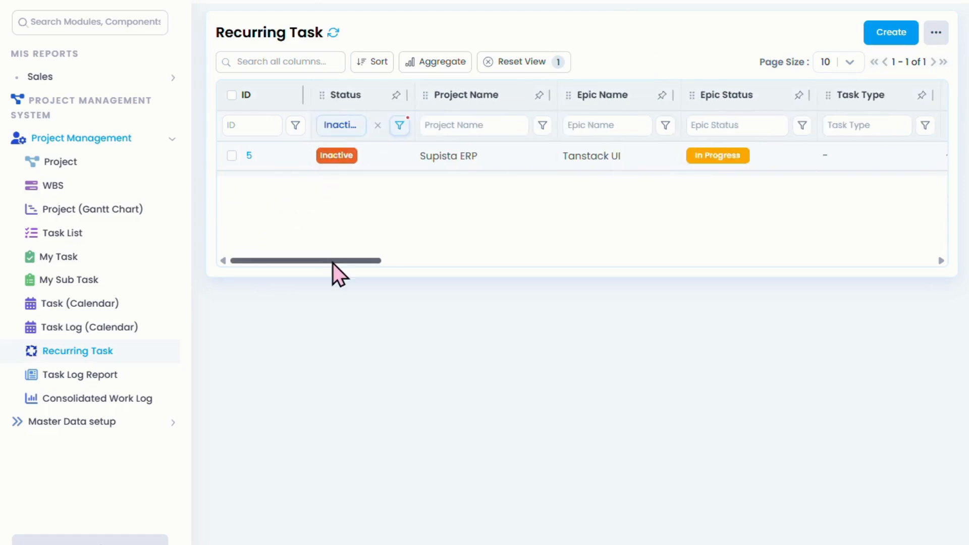
click(377, 125)
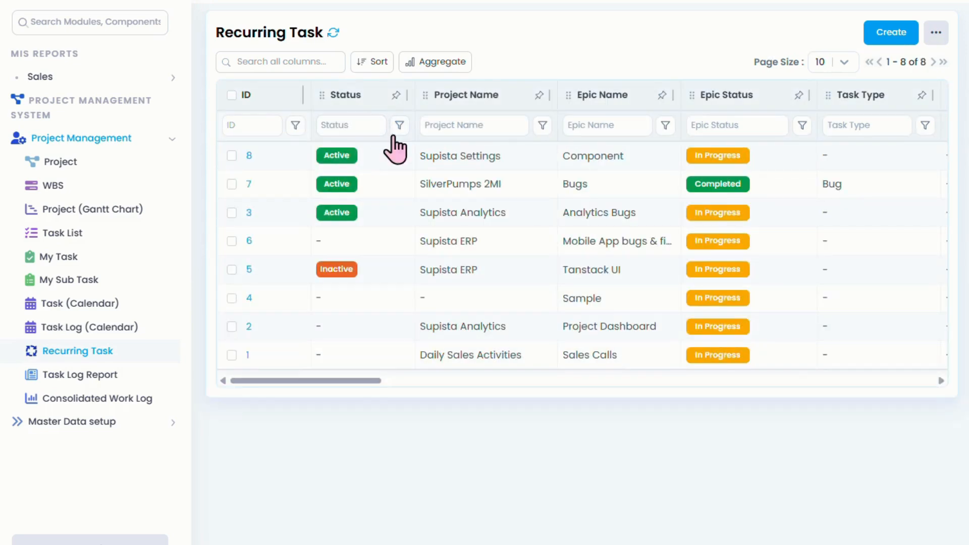
Step: Filter the recurring tasks to those with Active status, and reset the view
click(399, 125)
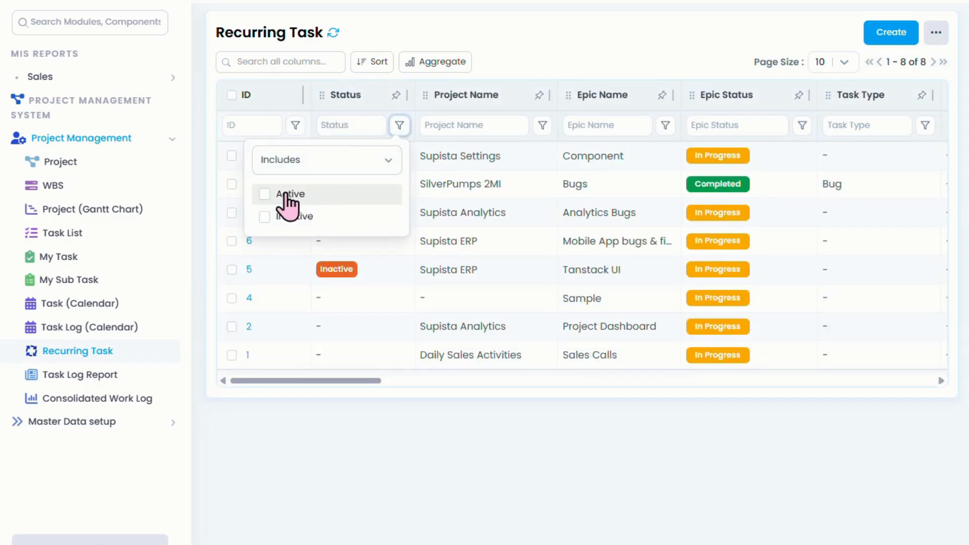
click(288, 197)
click(671, 47)
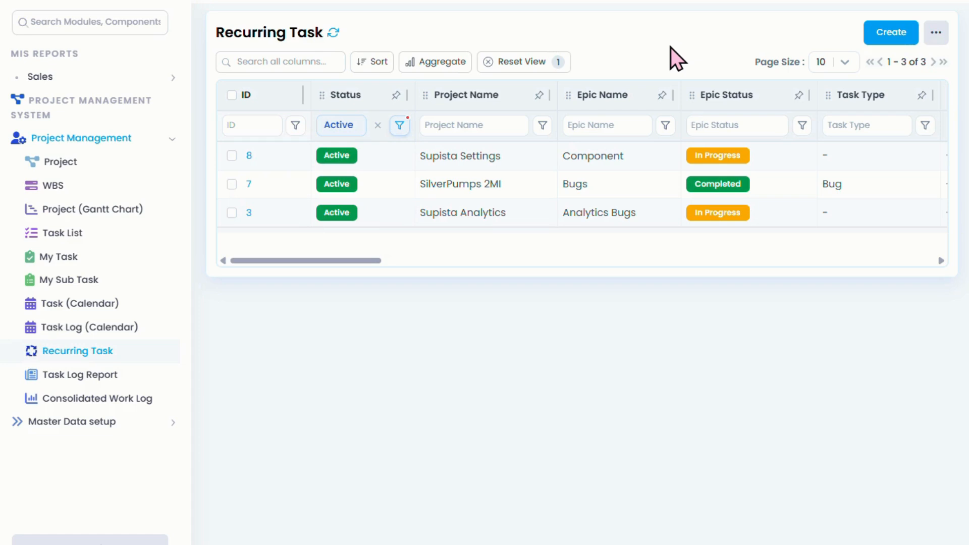
drag(293, 270, 260, 281)
click(495, 64)
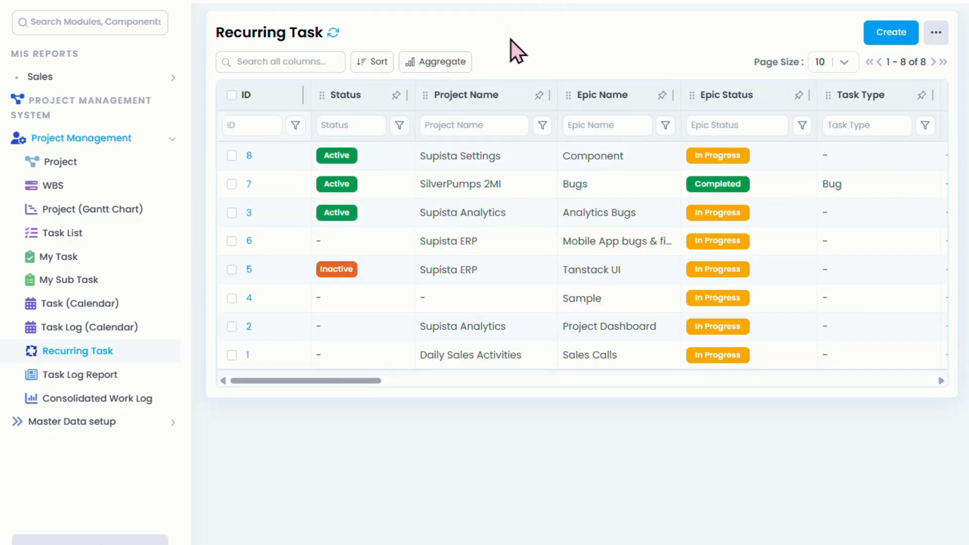
Step: Add a COUNT aggregation on the Project Name column of the recurring task table
click(432, 63)
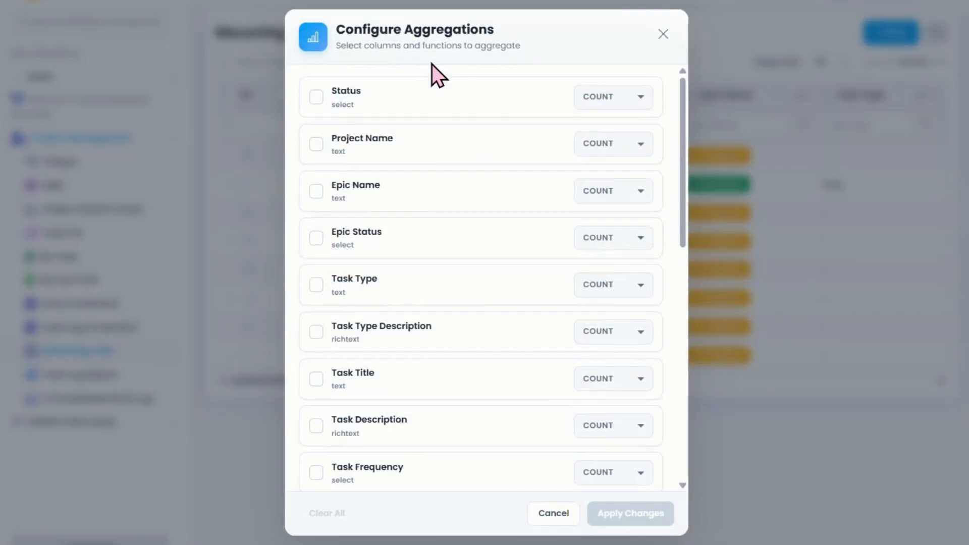
click(317, 146)
click(617, 519)
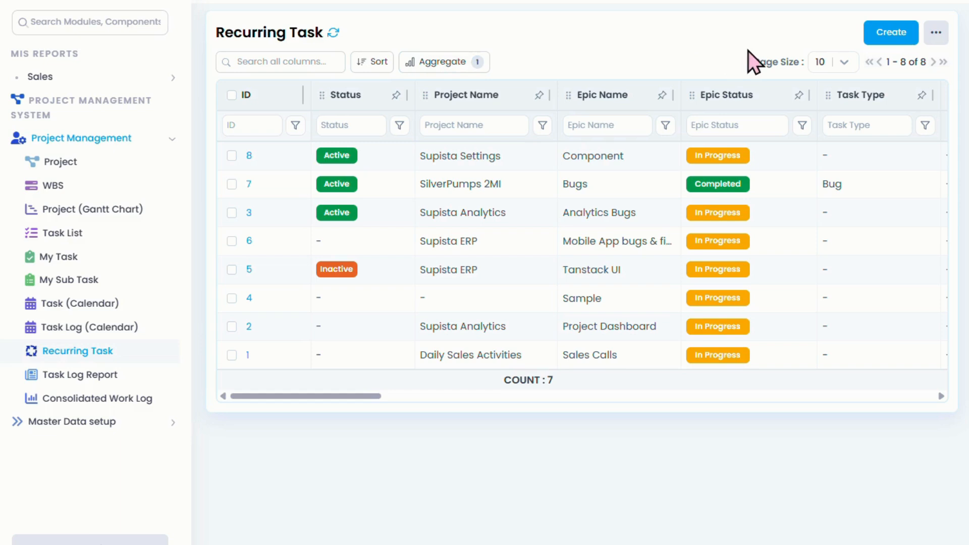
Step: Export the recurring task table as a CSV file
click(937, 32)
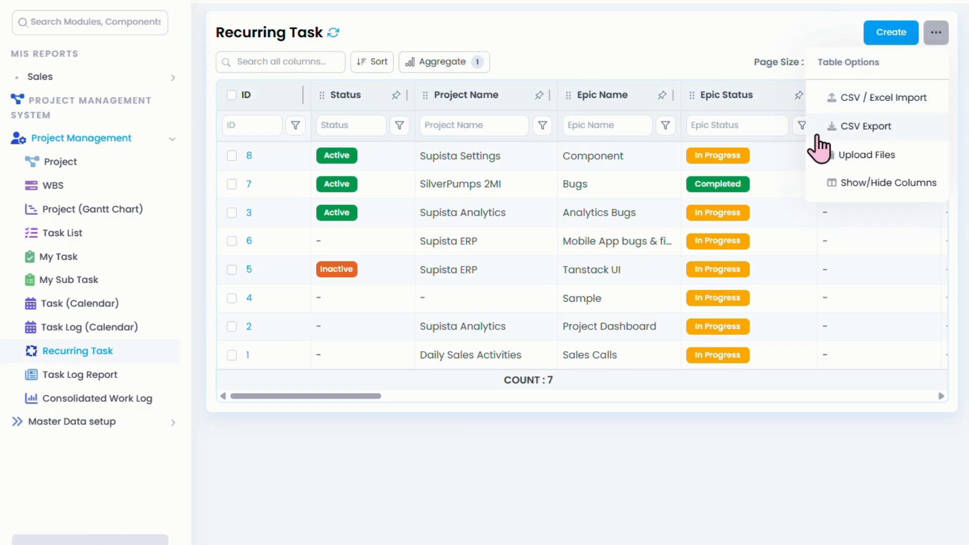
click(888, 126)
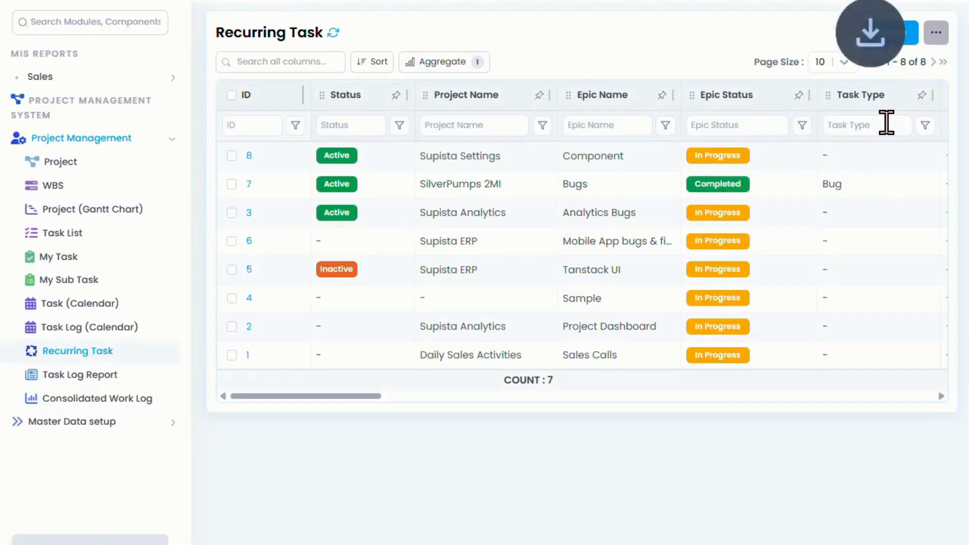